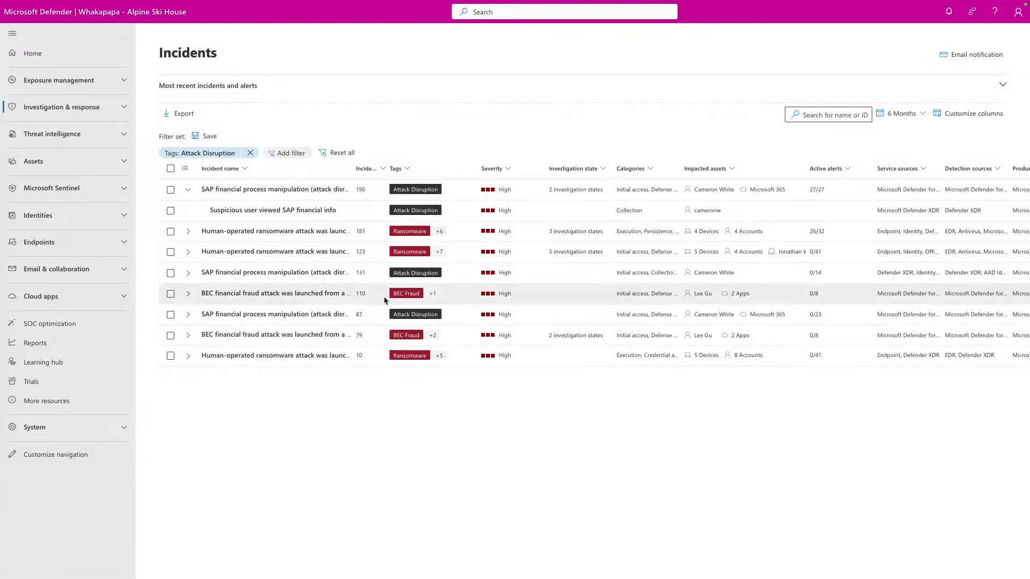
- Examine the incident tags and the Attack Disruption tag filter applied to the incidents list
{"action": "mouse_move", "coordinate": [423, 213]}
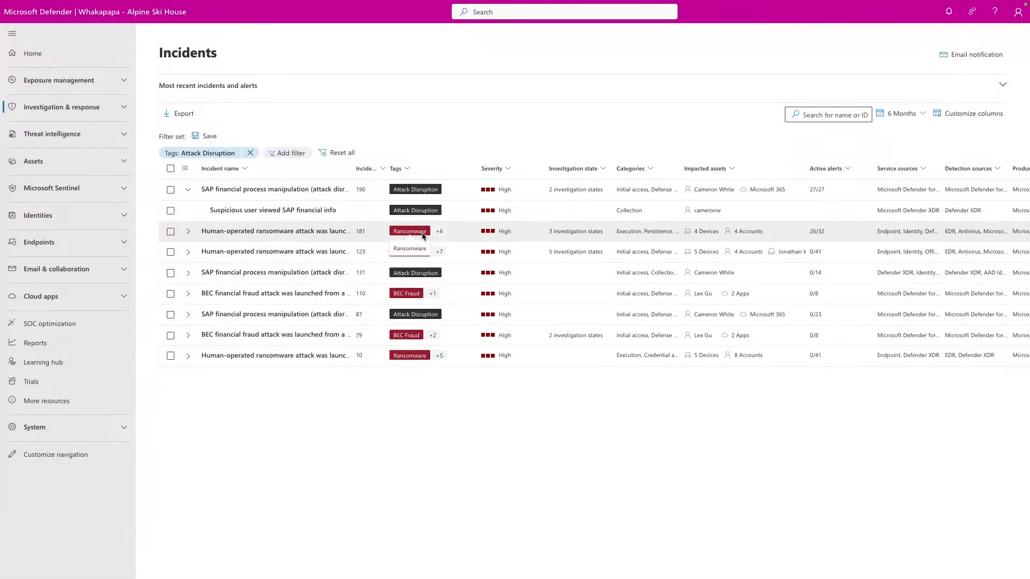
{"action": "left_click", "coordinate": [229, 155]}
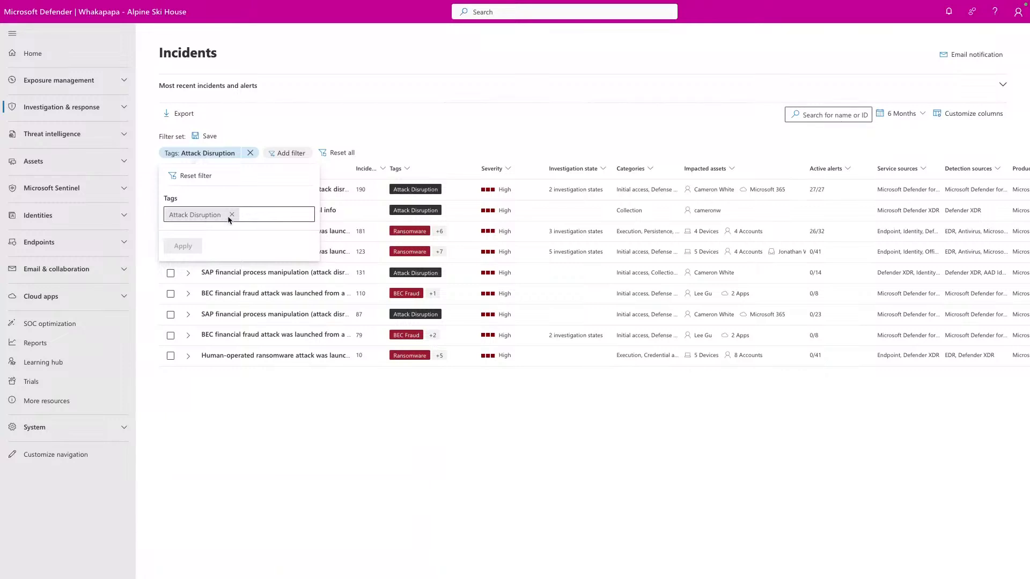
{"action": "left_click", "coordinate": [363, 406]}
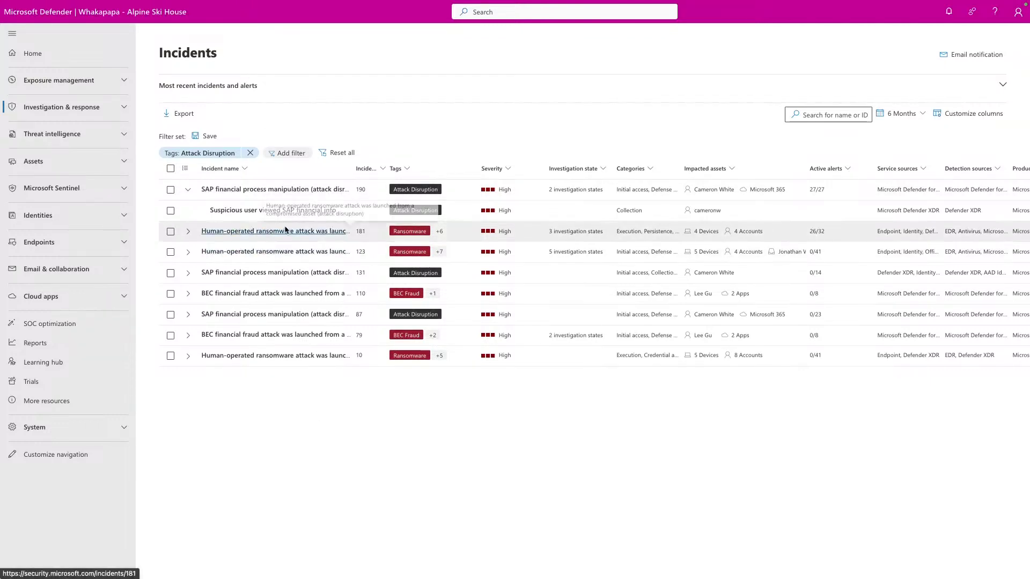
- View the human-operated ransomware incident's whole attack graph and inspect its node of grouped users
{"action": "mouse_move", "coordinate": [16, 83]}
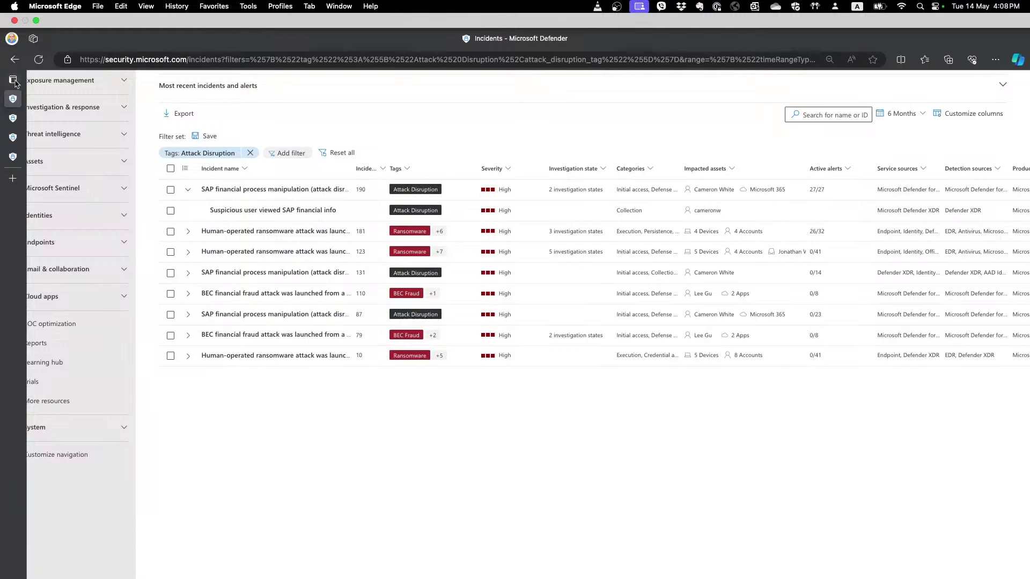
{"action": "left_click", "coordinate": [32, 85]}
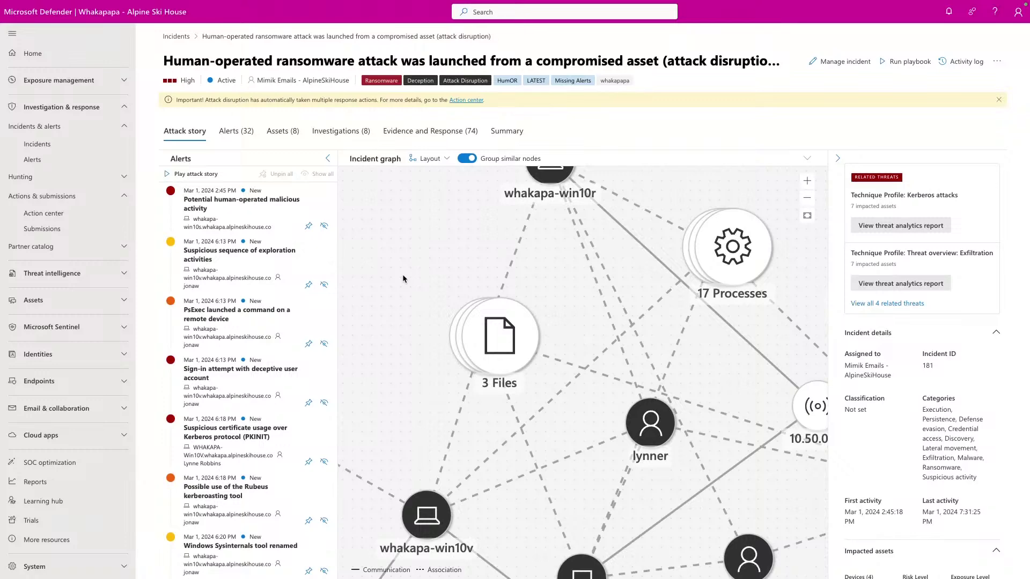
{"action": "scroll", "coordinate": [402, 275], "scroll_direction": "down", "scroll_amount": 3}
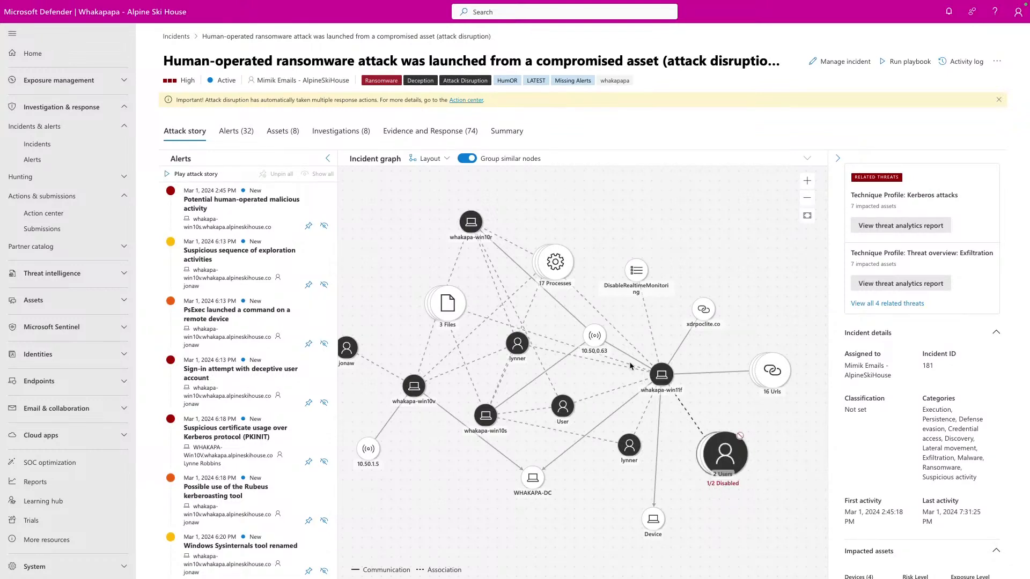
{"action": "left_click", "coordinate": [724, 455]}
{"action": "left_click", "coordinate": [695, 495]}
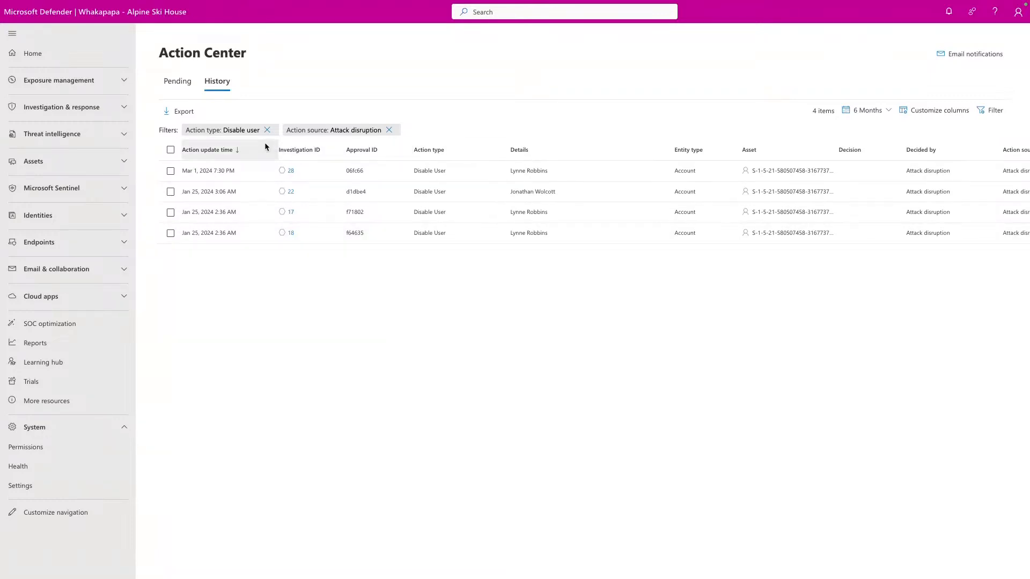
- Review the Action Center history filters for Disable user and Attack disruption, and check the deciding source and status columns
{"action": "left_click", "coordinate": [308, 130]}
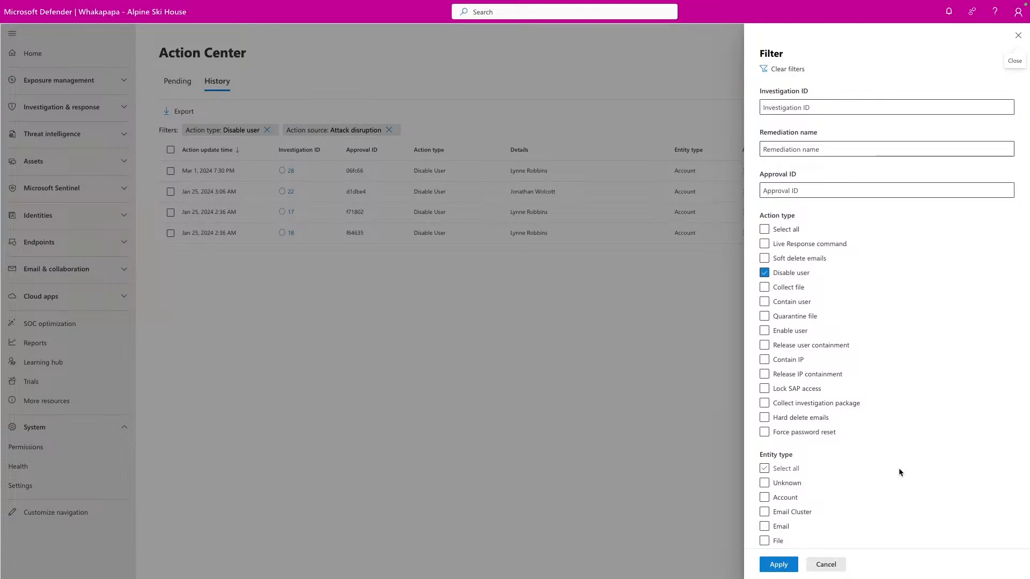
{"action": "scroll", "coordinate": [899, 472], "scroll_direction": "down", "scroll_amount": 8}
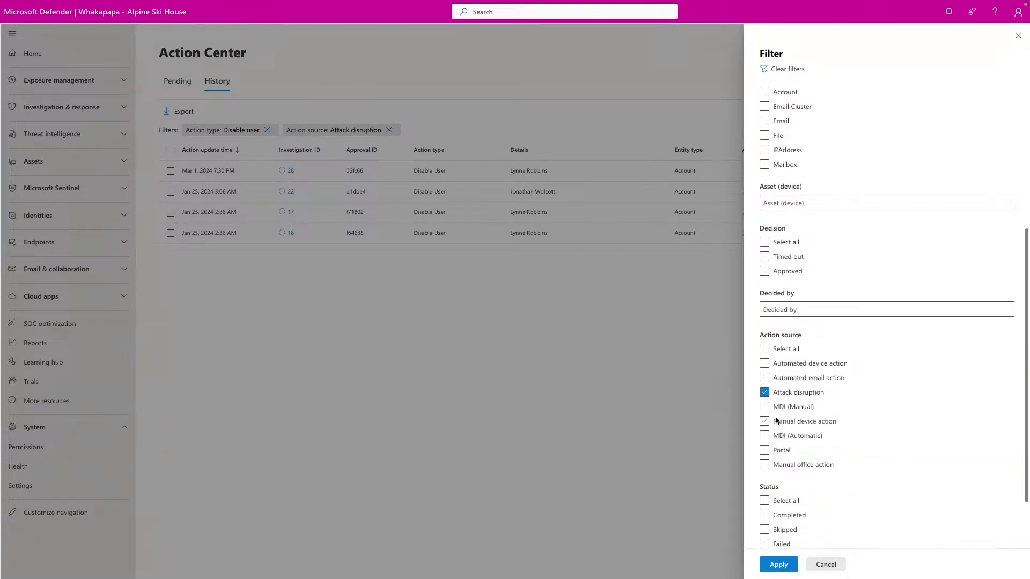
{"action": "left_click", "coordinate": [827, 565]}
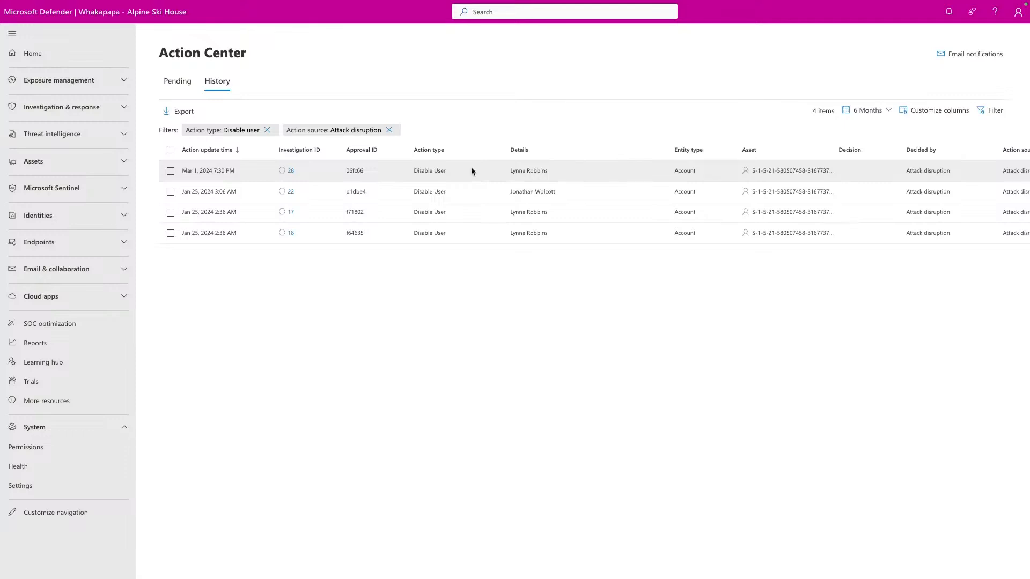
{"action": "scroll", "coordinate": [927, 171], "scroll_direction": "right", "scroll_amount": 3}
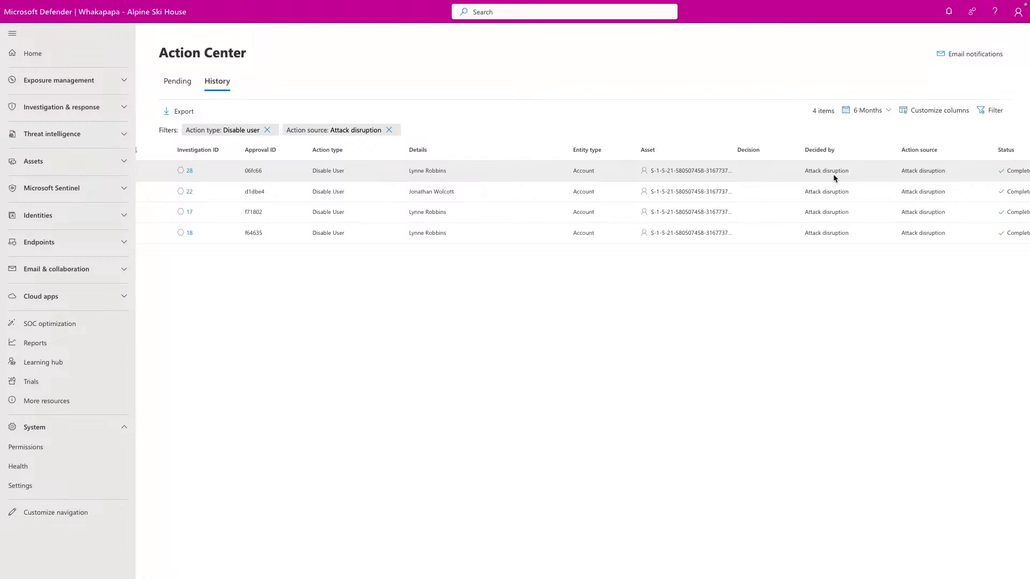
{"action": "scroll", "coordinate": [833, 174], "scroll_direction": "right", "scroll_amount": 2}
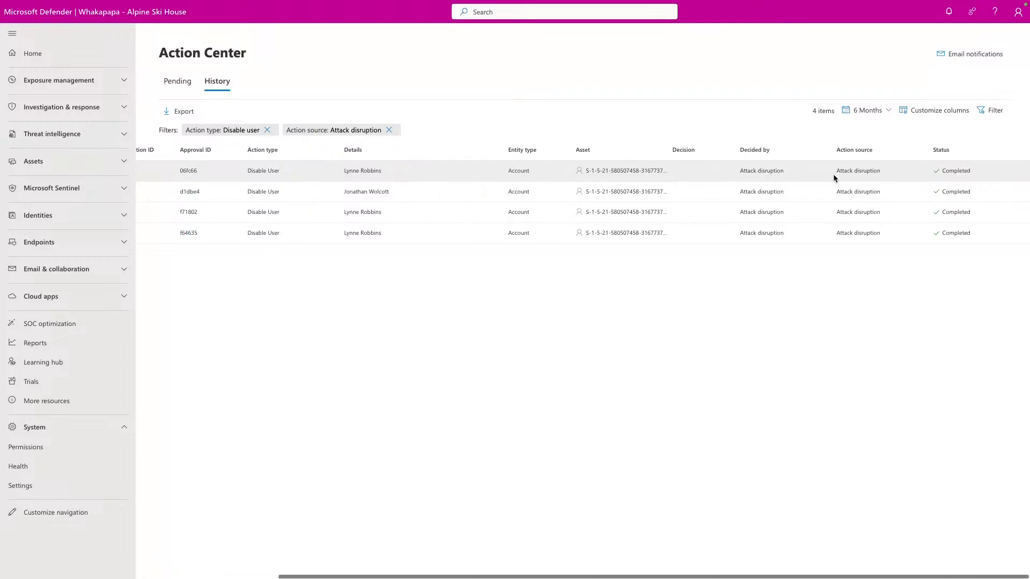
- Inspect the Mar 1, 2024 Disable User action's details, comments, account details and related alert, and close them
{"action": "left_click", "coordinate": [919, 170]}
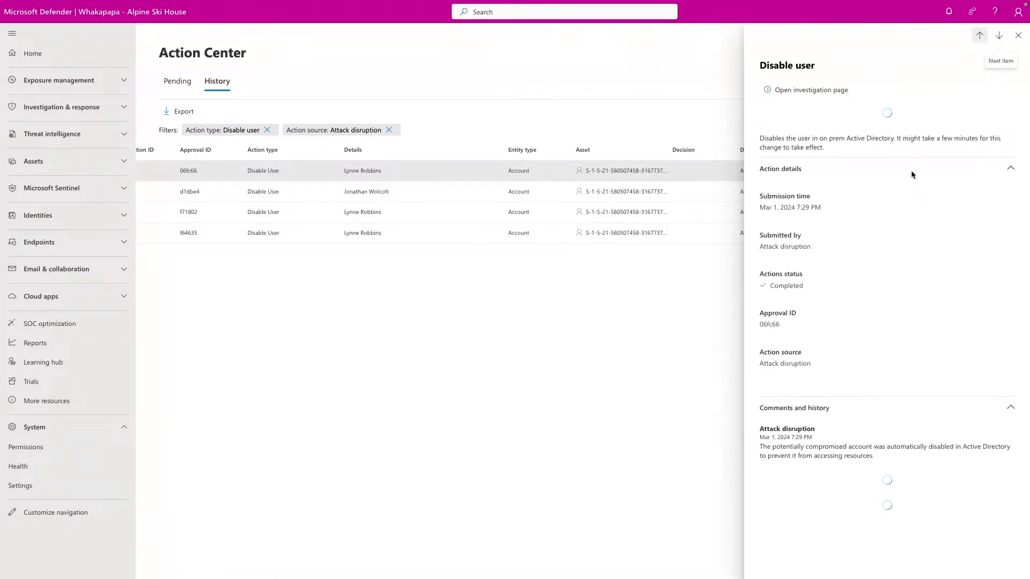
{"action": "scroll", "coordinate": [801, 226], "scroll_direction": "down", "scroll_amount": 4}
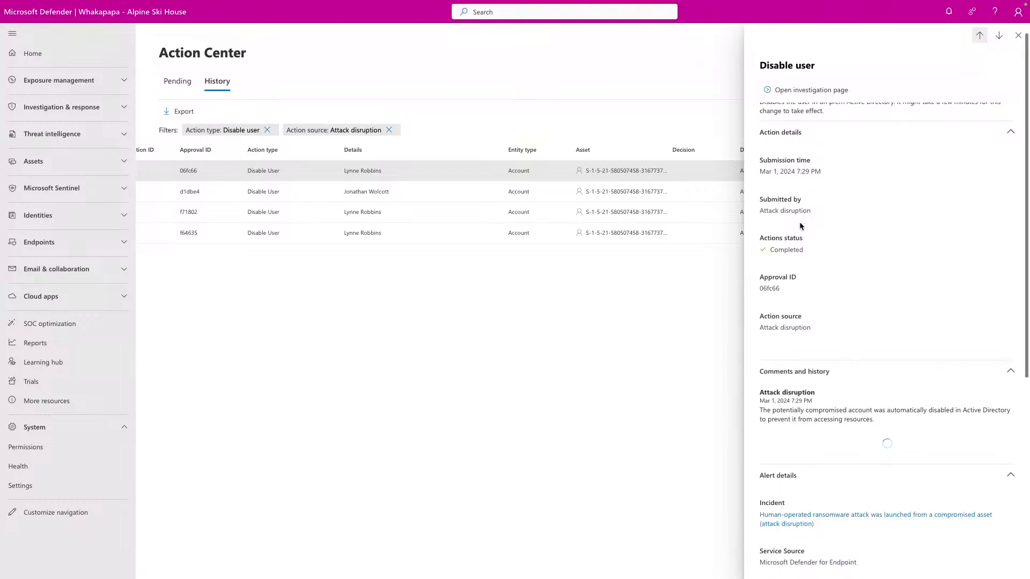
{"action": "scroll", "coordinate": [801, 226], "scroll_direction": "up", "scroll_amount": 4}
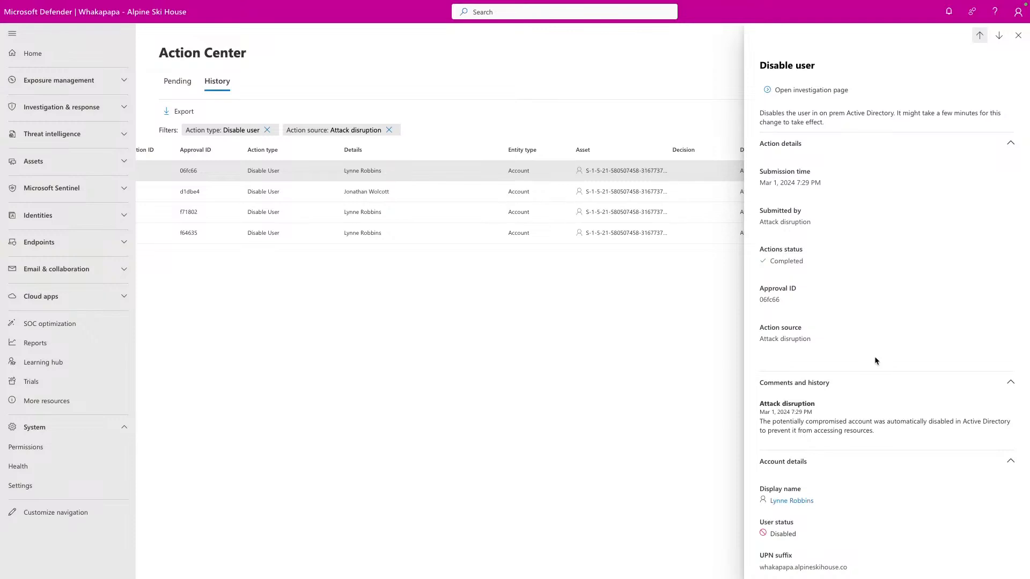
{"action": "scroll", "coordinate": [875, 360], "scroll_direction": "down", "scroll_amount": 2}
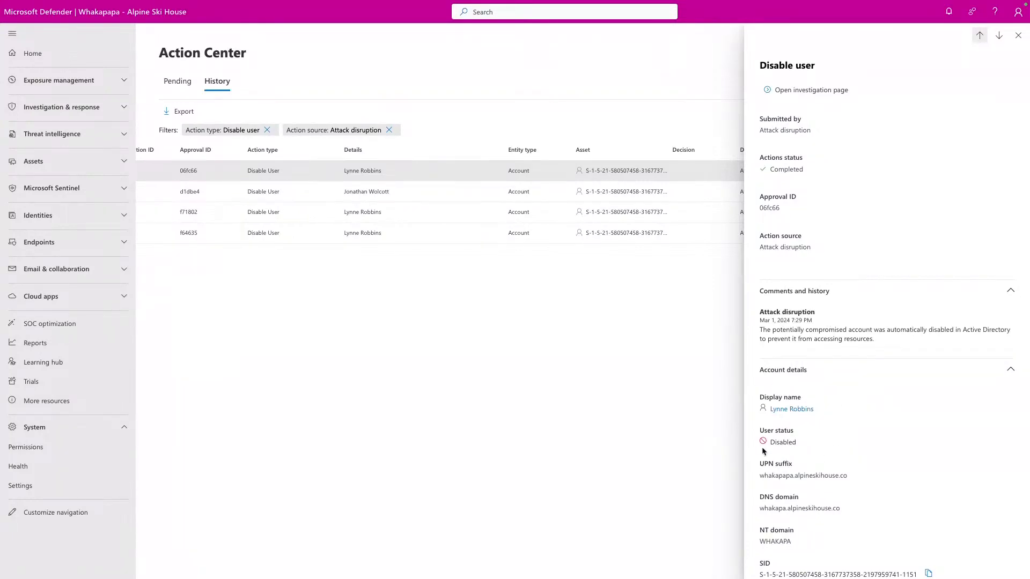
{"action": "scroll", "coordinate": [866, 471], "scroll_direction": "down", "scroll_amount": 2}
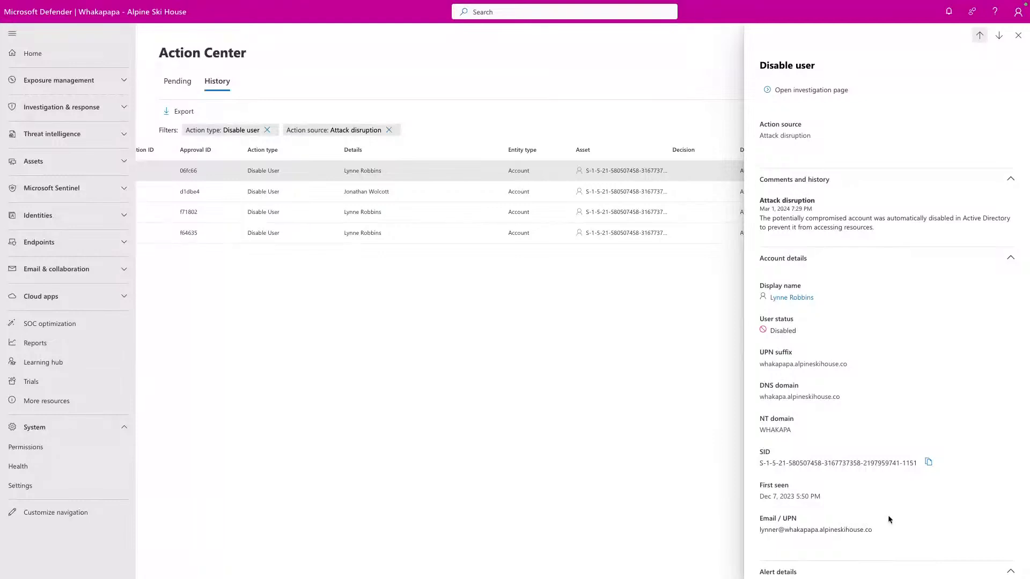
{"action": "scroll", "coordinate": [889, 520], "scroll_direction": "down", "scroll_amount": 3}
{"action": "left_click", "coordinate": [336, 252]}
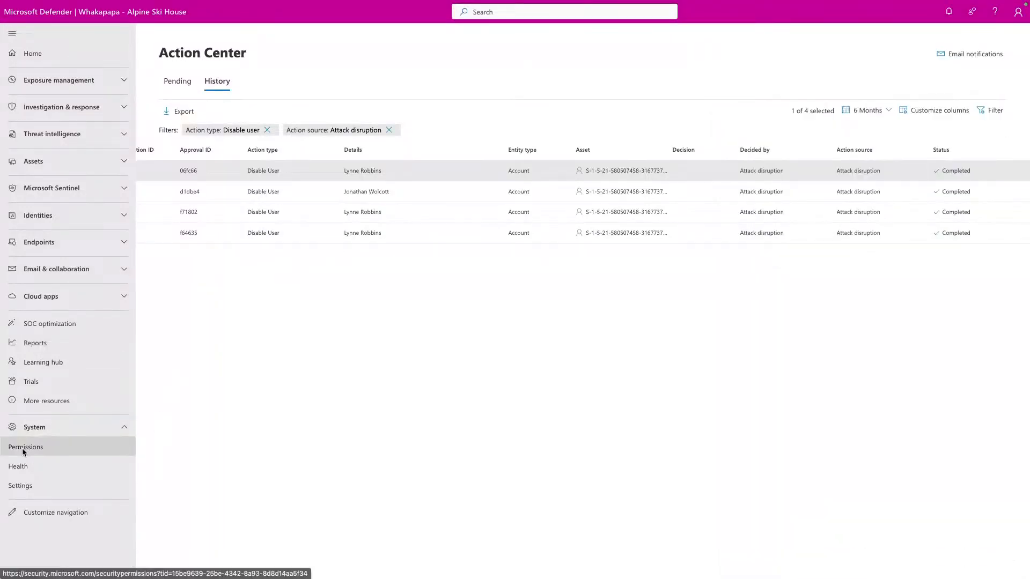
- Open the global excluded entities in the Microsoft Defender for Identity settings
{"action": "left_click", "coordinate": [24, 487]}
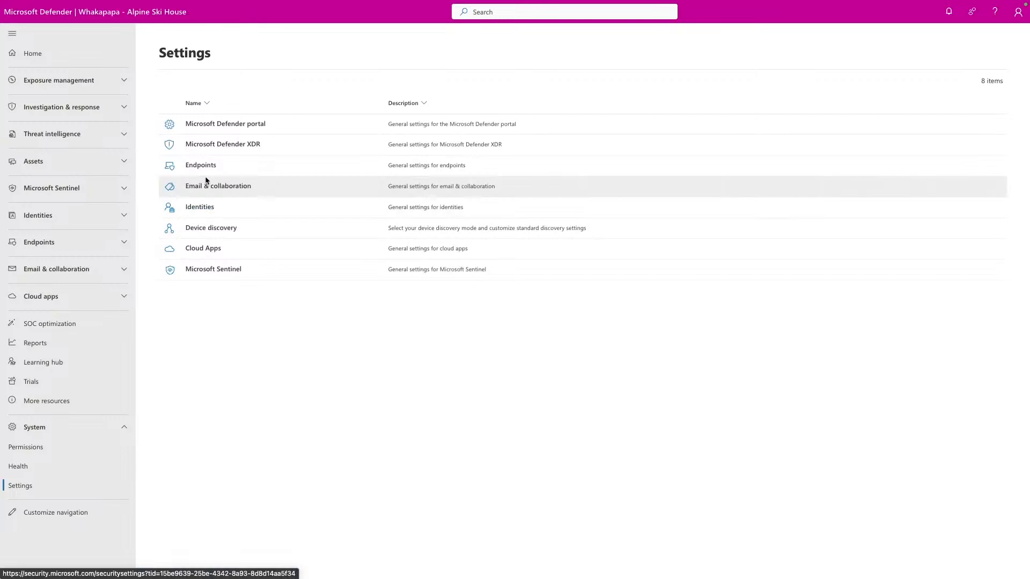
{"action": "left_click", "coordinate": [201, 184]}
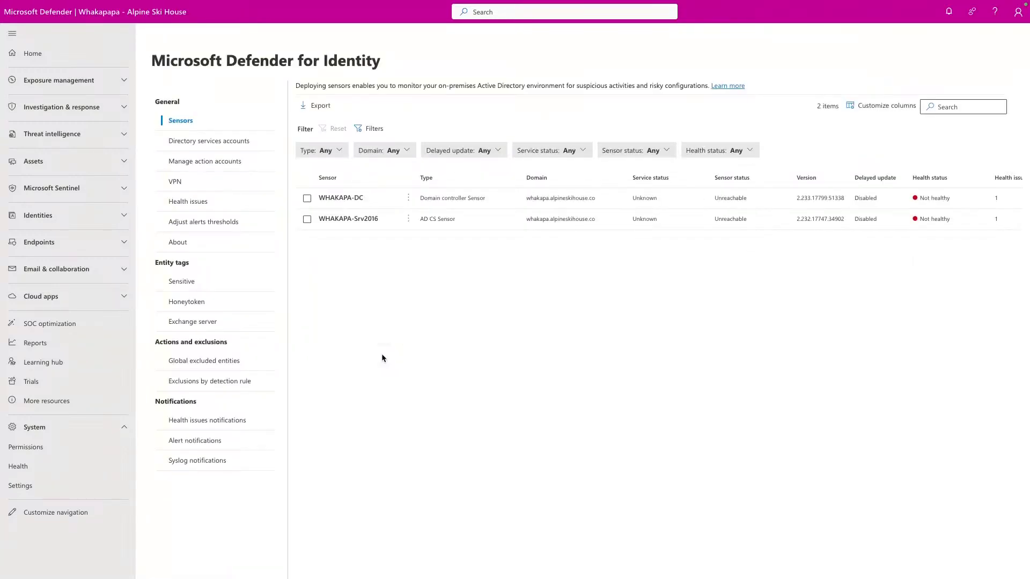
{"action": "left_click", "coordinate": [202, 360]}
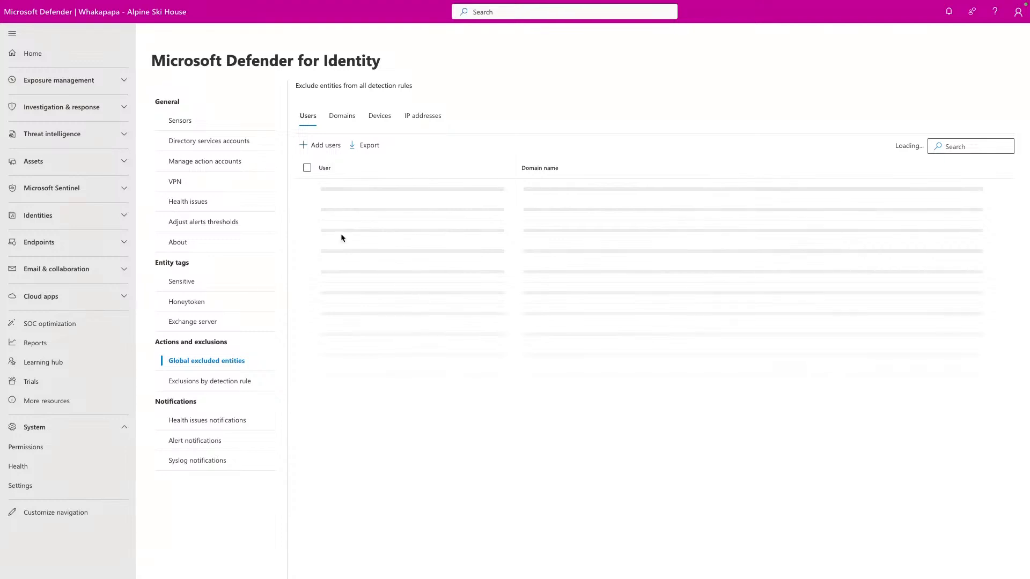
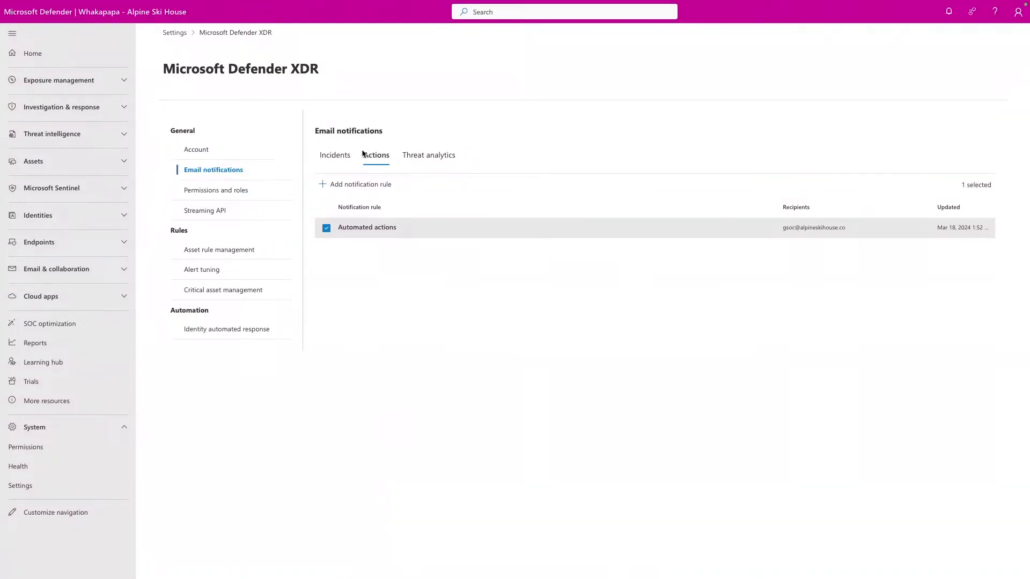
- Compare the incident and action email notification rules, and open the Automated actions rule's details
{"action": "left_click", "coordinate": [331, 160]}
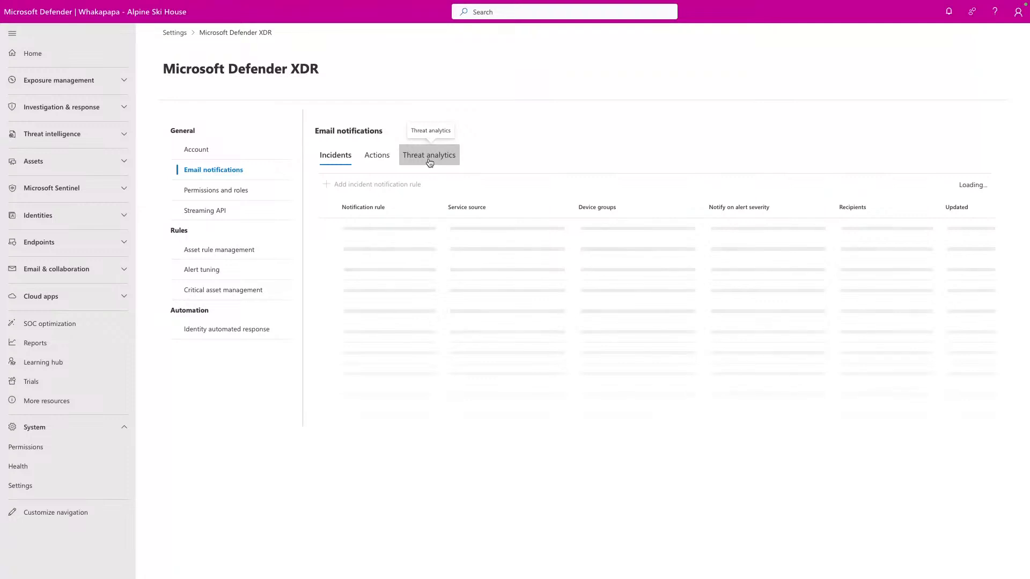
{"action": "left_click", "coordinate": [377, 155]}
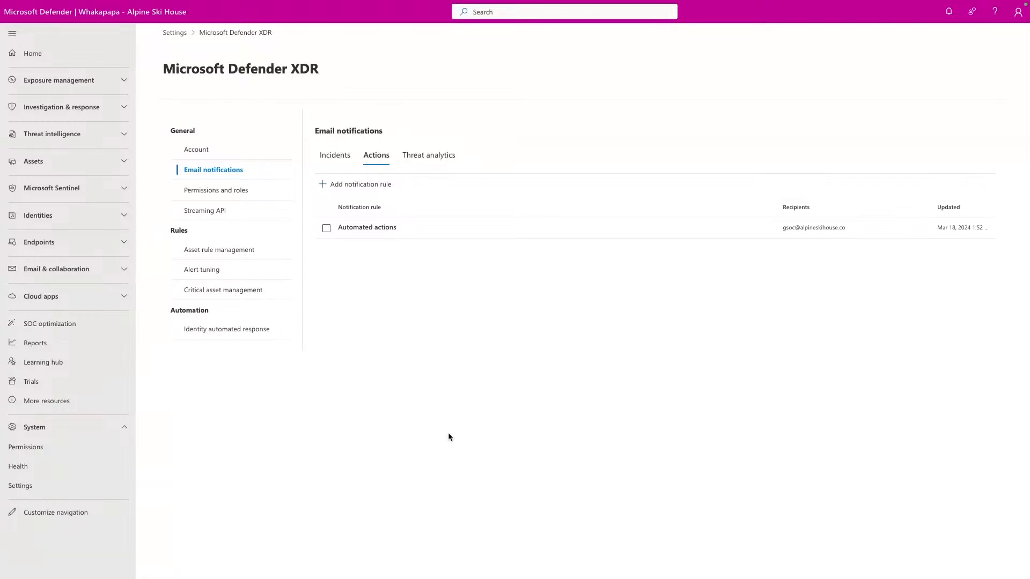
{"action": "left_click", "coordinate": [352, 230]}
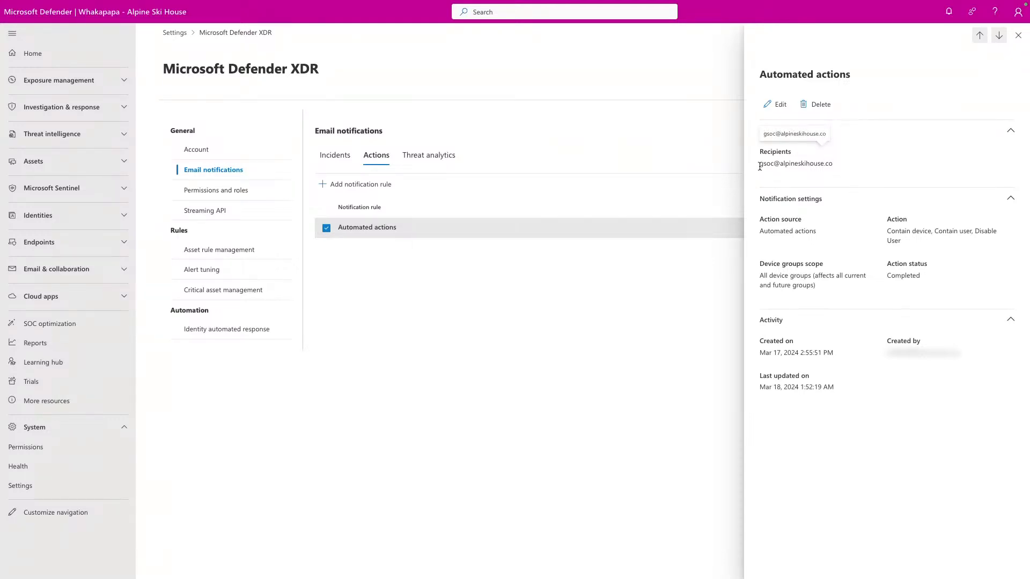
- Examine the Automated actions rule's recipients, action source and covered response actions
{"action": "left_click_drag", "start_coordinate": [760, 167], "coordinate": [866, 163]}
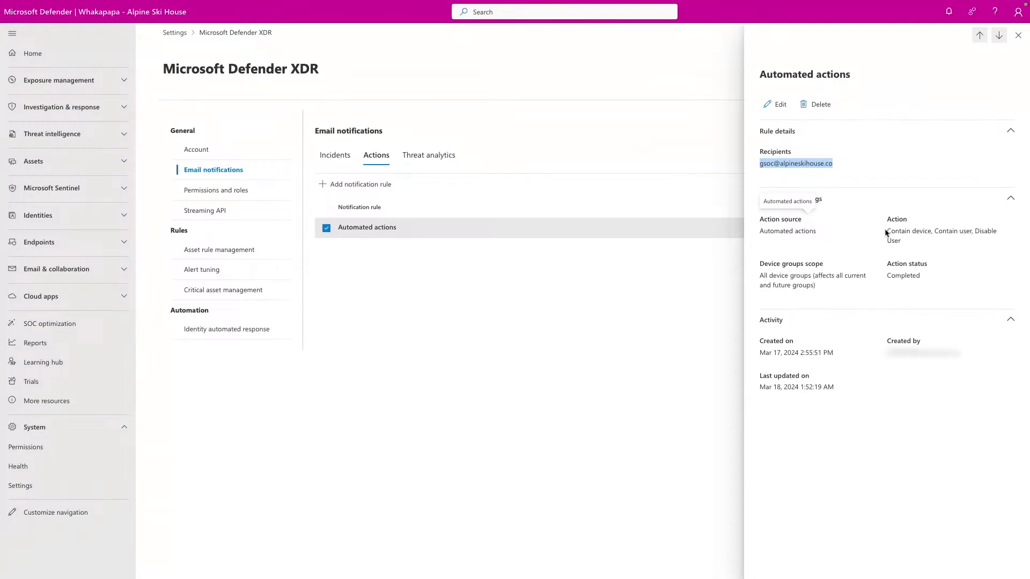
{"action": "left_click_drag", "start_coordinate": [826, 233], "coordinate": [754, 234]}
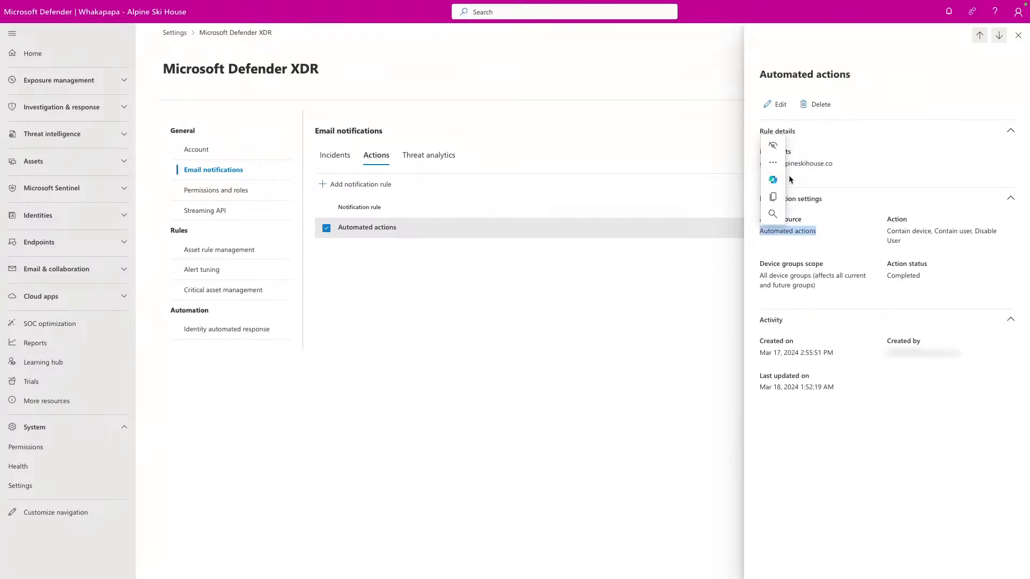
{"action": "left_click", "coordinate": [772, 179]}
{"action": "left_click", "coordinate": [836, 161]}
{"action": "left_click_drag", "start_coordinate": [836, 160], "coordinate": [764, 152]}
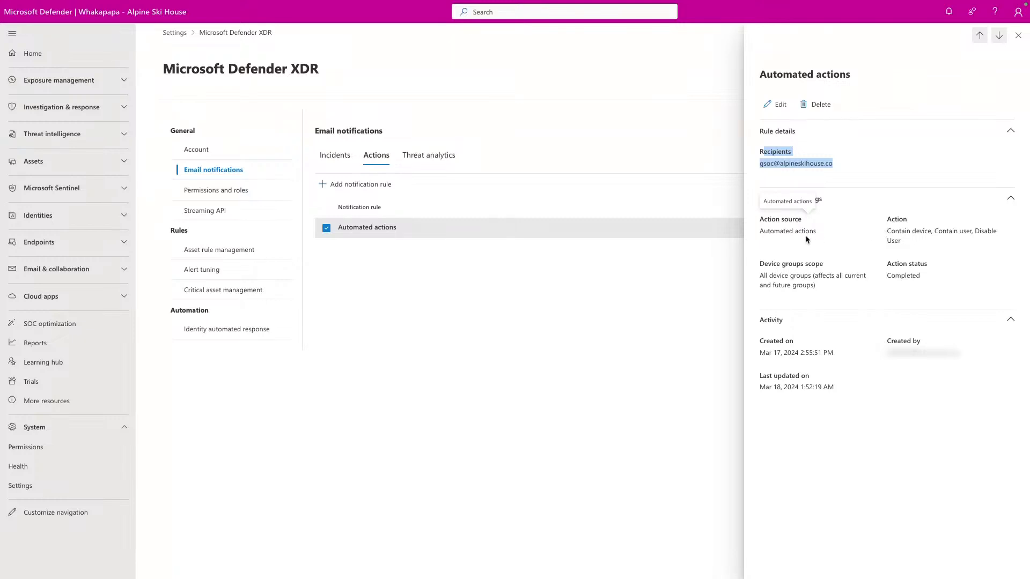
{"action": "left_click_drag", "start_coordinate": [886, 217], "coordinate": [934, 239]}
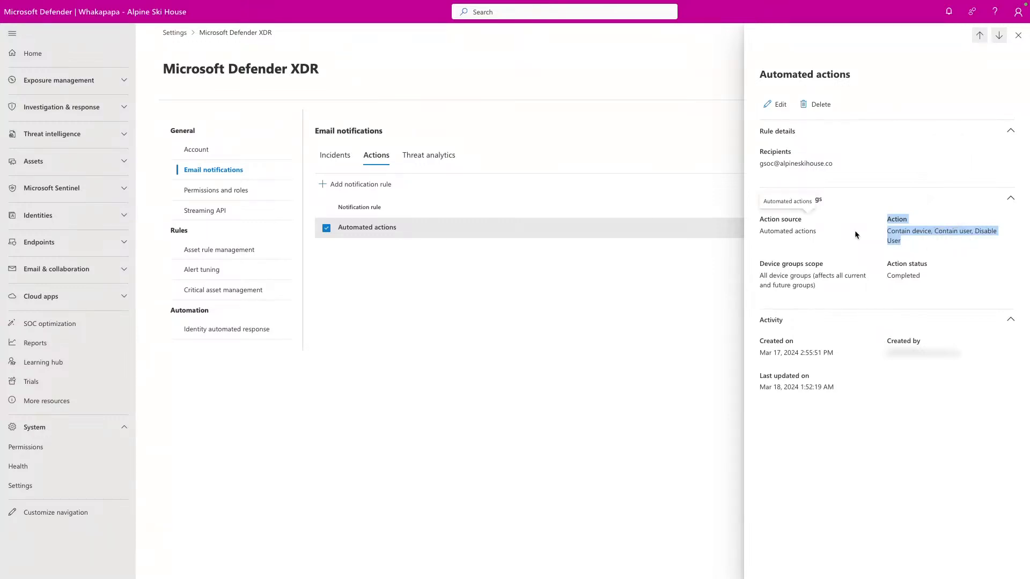
{"action": "left_click", "coordinate": [756, 168]}
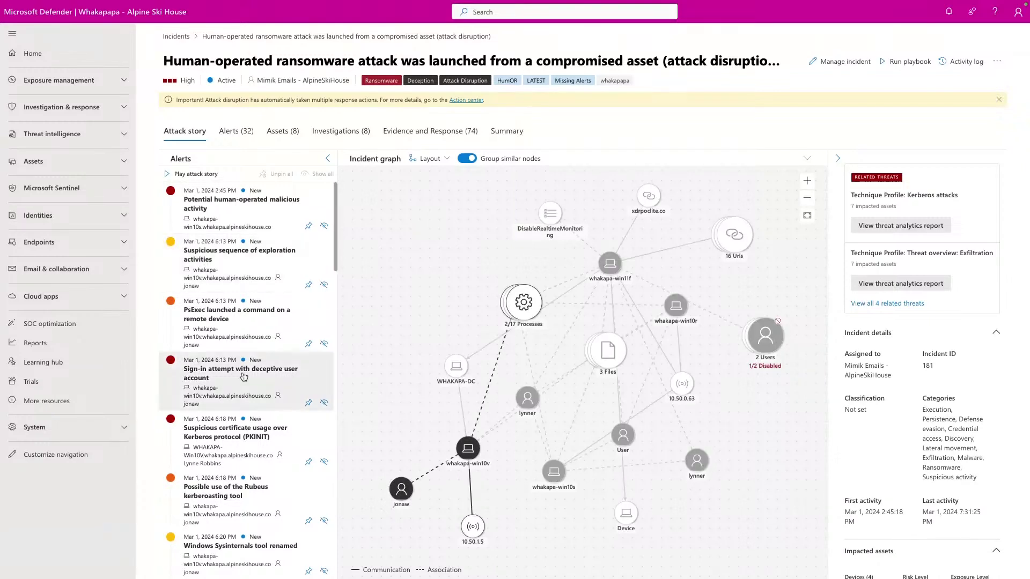
- Review the ransomware incident's alert timeline and the Action Center history of disable and contain actions
{"action": "scroll", "coordinate": [243, 377], "scroll_direction": "down", "scroll_amount": 3}
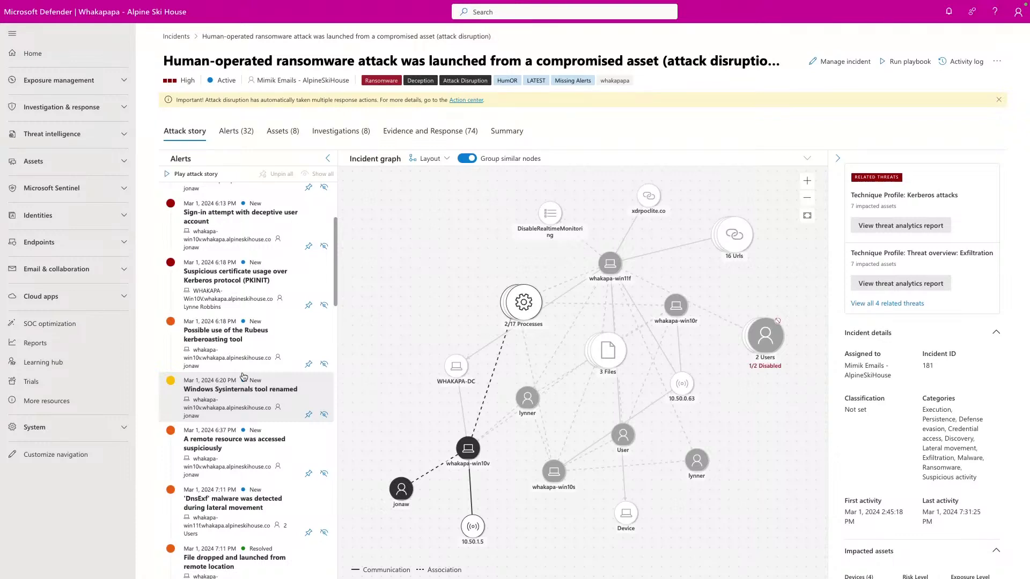
{"action": "scroll", "coordinate": [239, 484], "scroll_direction": "down", "scroll_amount": 2}
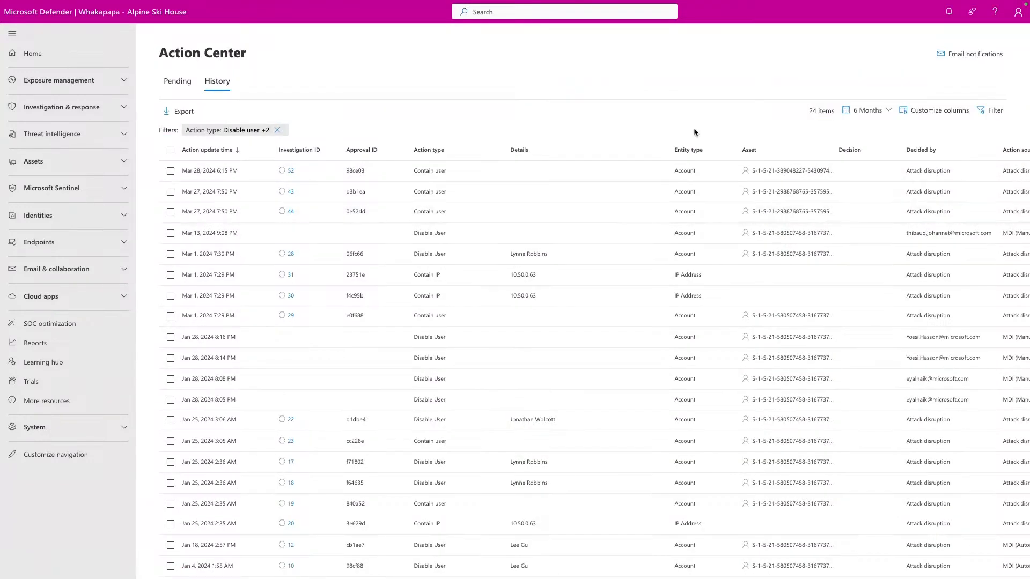
{"action": "left_click", "coordinate": [866, 174]}
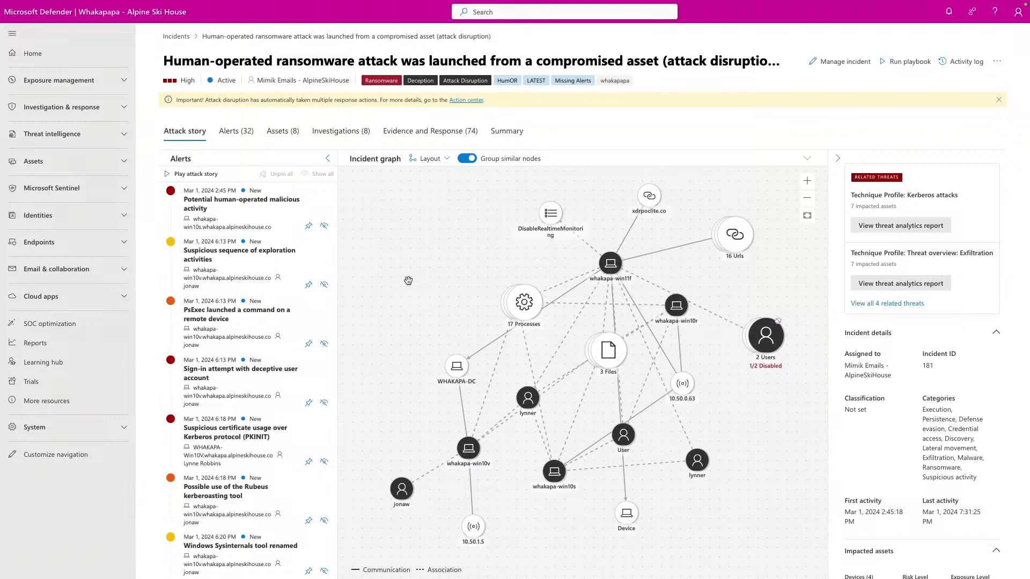
- Examine the ransomware incident's investigations, including their status, detection source, start date and duration
{"action": "left_click", "coordinate": [331, 139]}
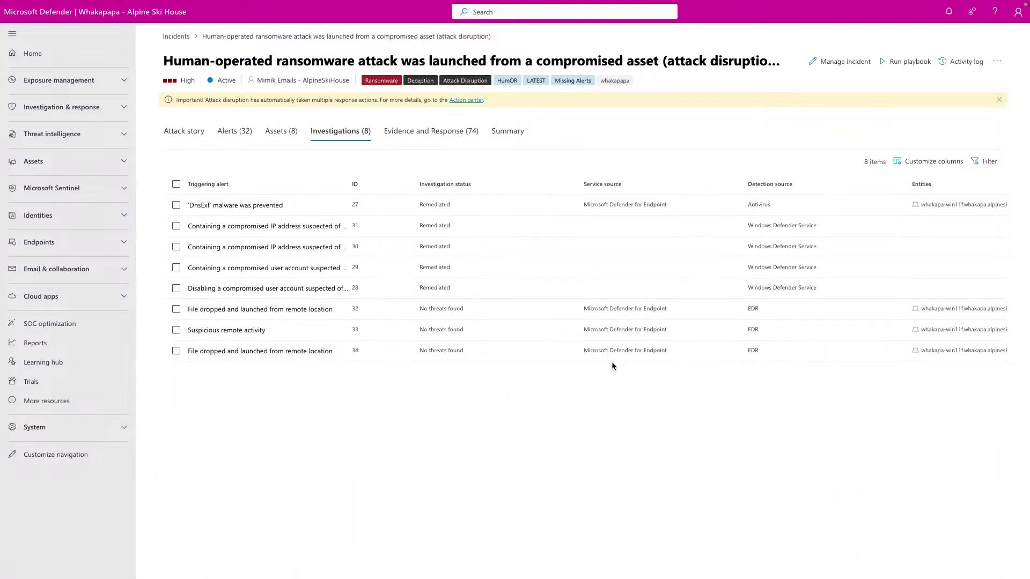
{"action": "scroll", "coordinate": [749, 342], "scroll_direction": "right", "scroll_amount": 5}
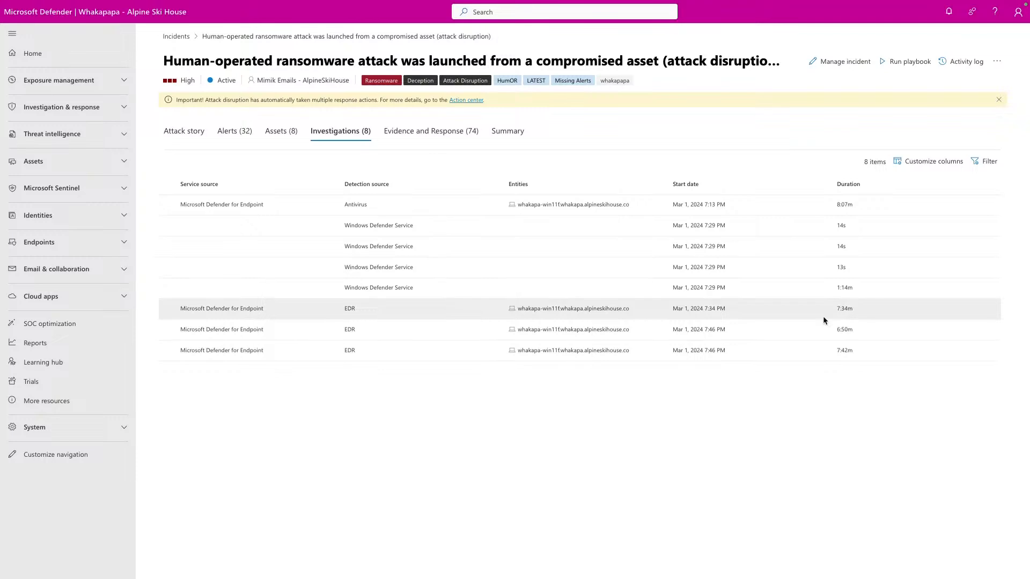
{"action": "scroll", "coordinate": [570, 361], "scroll_direction": "left", "scroll_amount": 5}
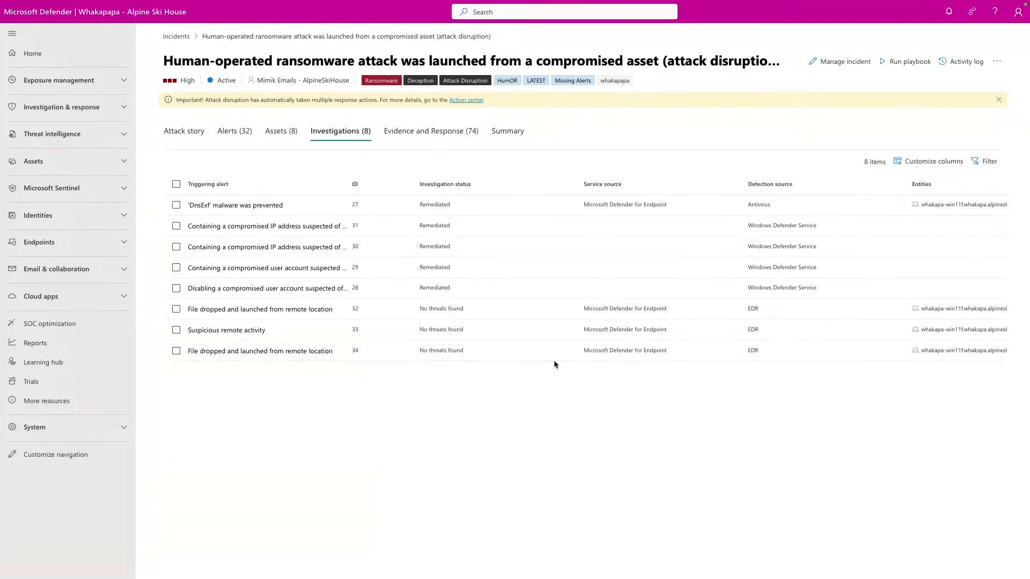